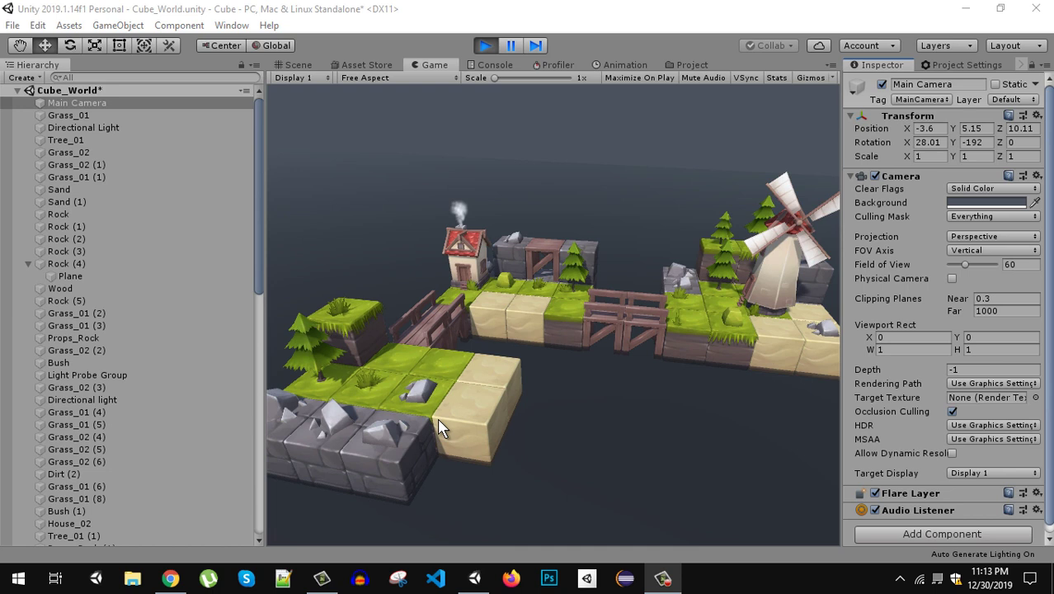
Bring the Unity Editor, with Cube_World playing, to the front
left_click(393, 471)
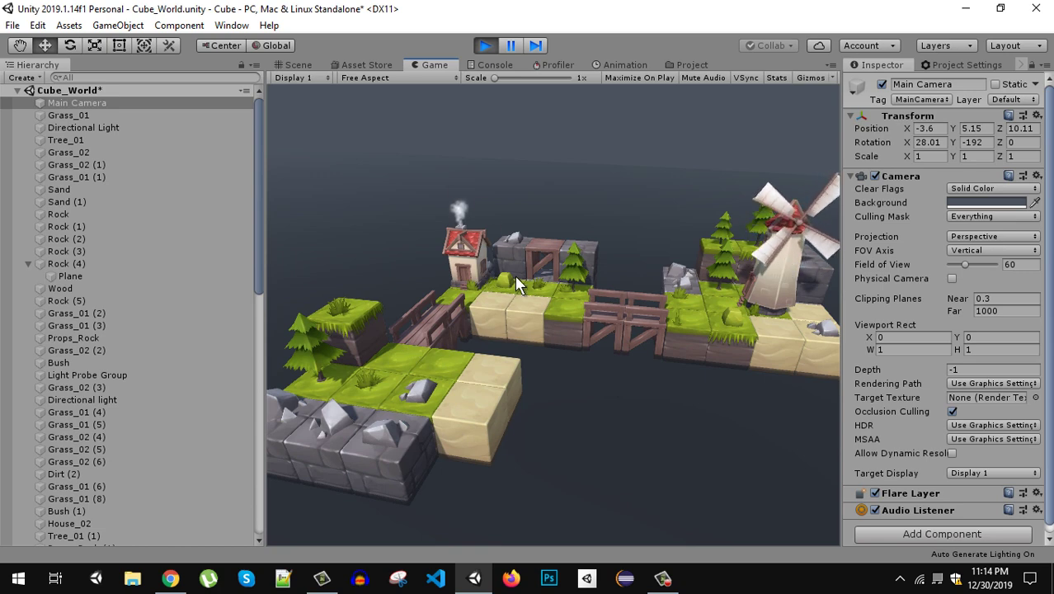
key("alt+Tab")
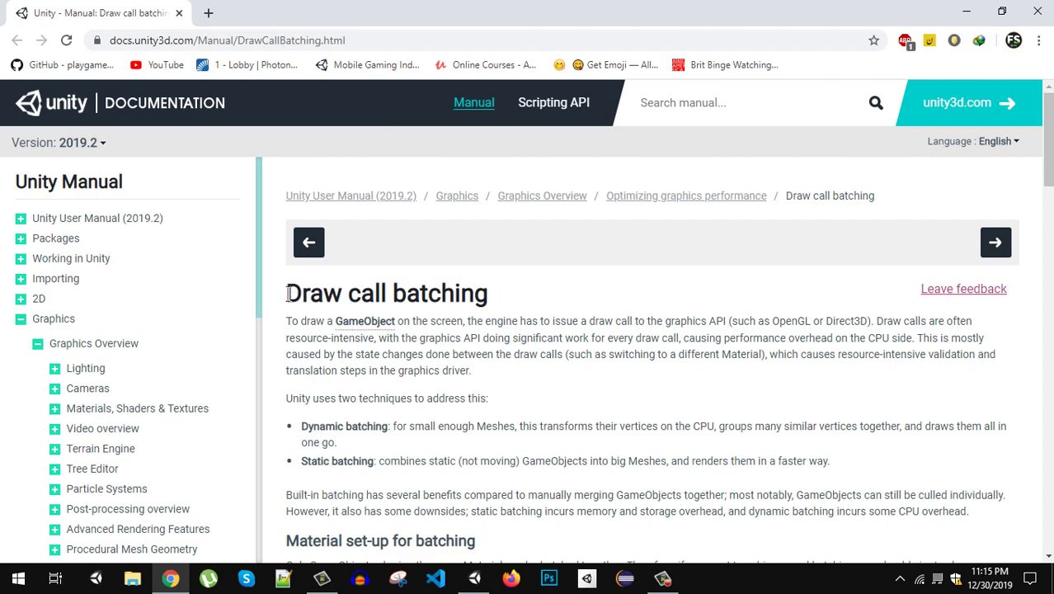
left_click_drag(285, 293, 392, 293)
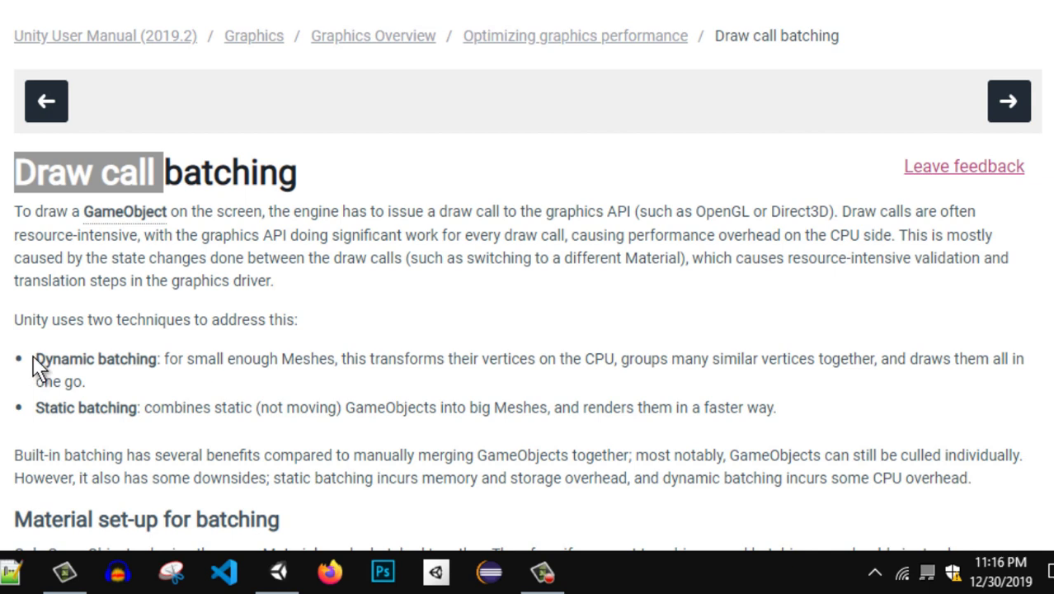
Highlight the Dynamic and Static batching bullets, then scroll down to the Static batching section
left_click_drag(33, 358, 156, 360)
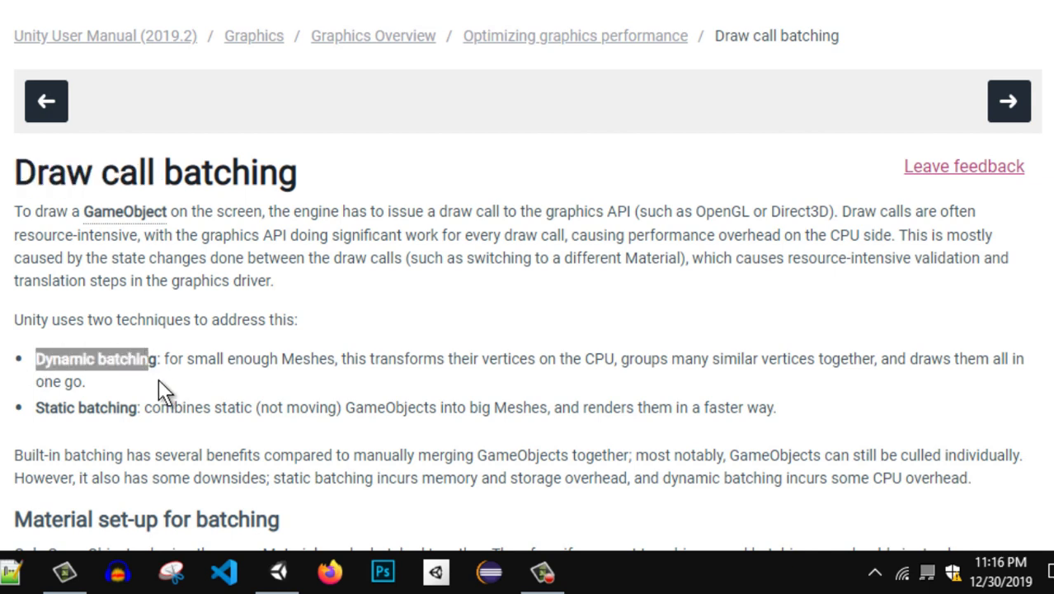
left_click_drag(33, 406, 800, 427)
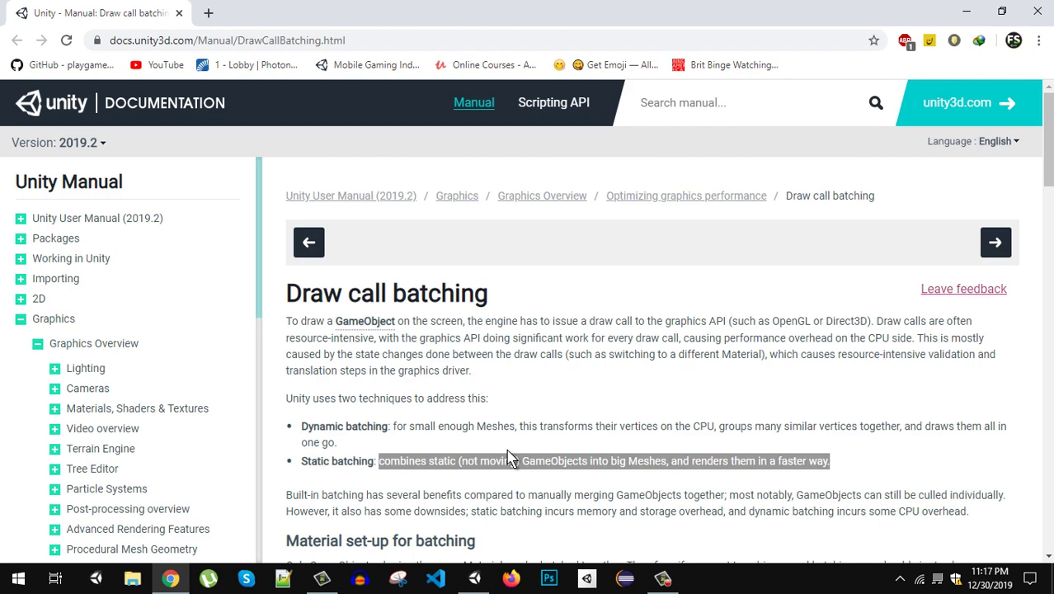
scroll(495, 452, "down", 6)
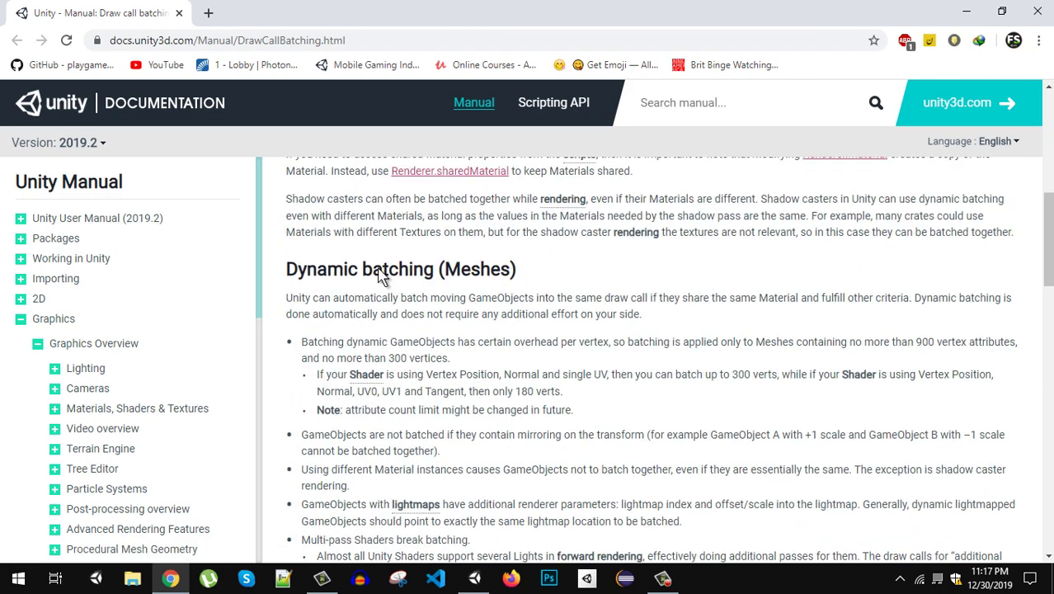
scroll(467, 341, "down", 2)
scroll(477, 338, "down", 7)
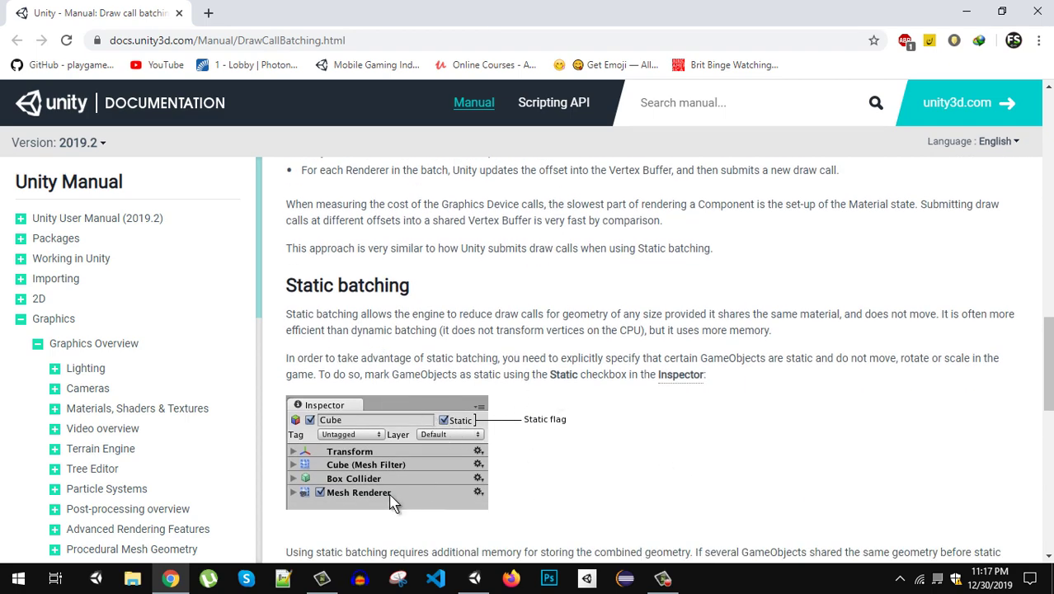
Back in Unity, view the grass plane, select a grass tile, and play SampleScene
left_click(477, 580)
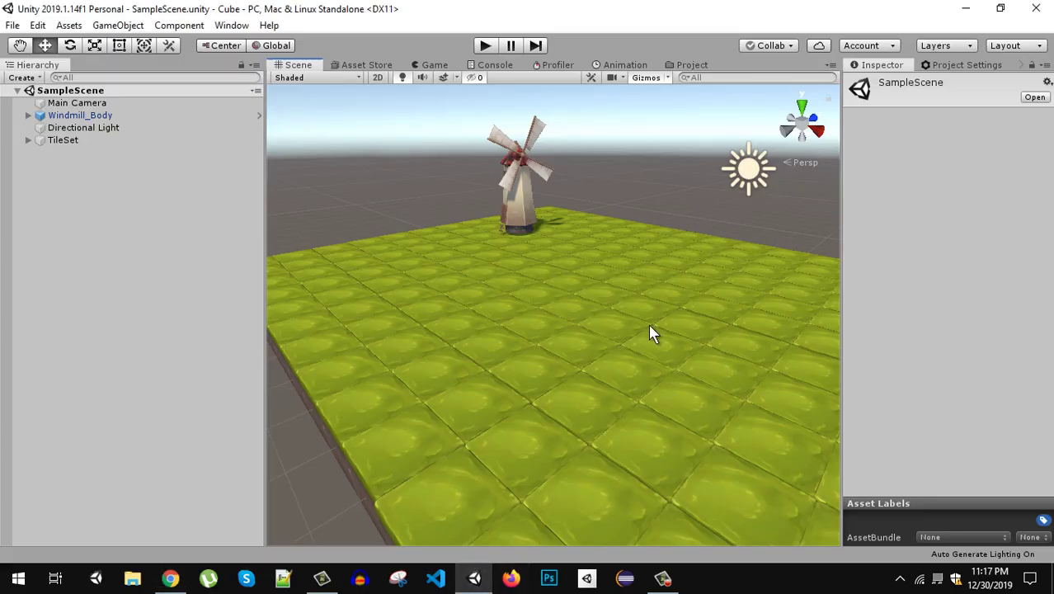
left_click_drag(514, 316, 602, 367, "alt")
left_click(487, 460)
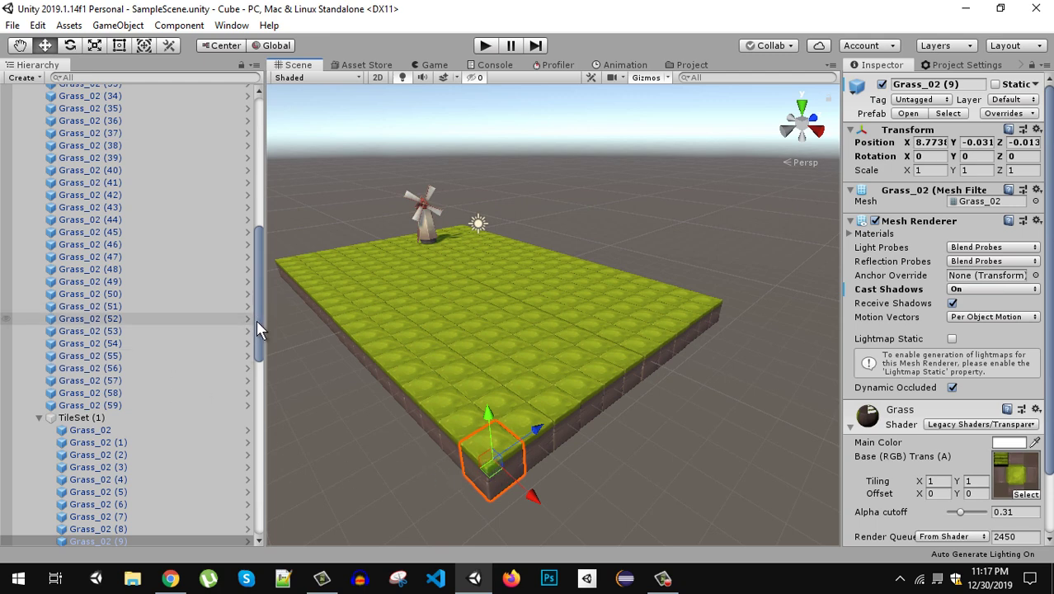
left_click_drag(257, 319, 535, 195)
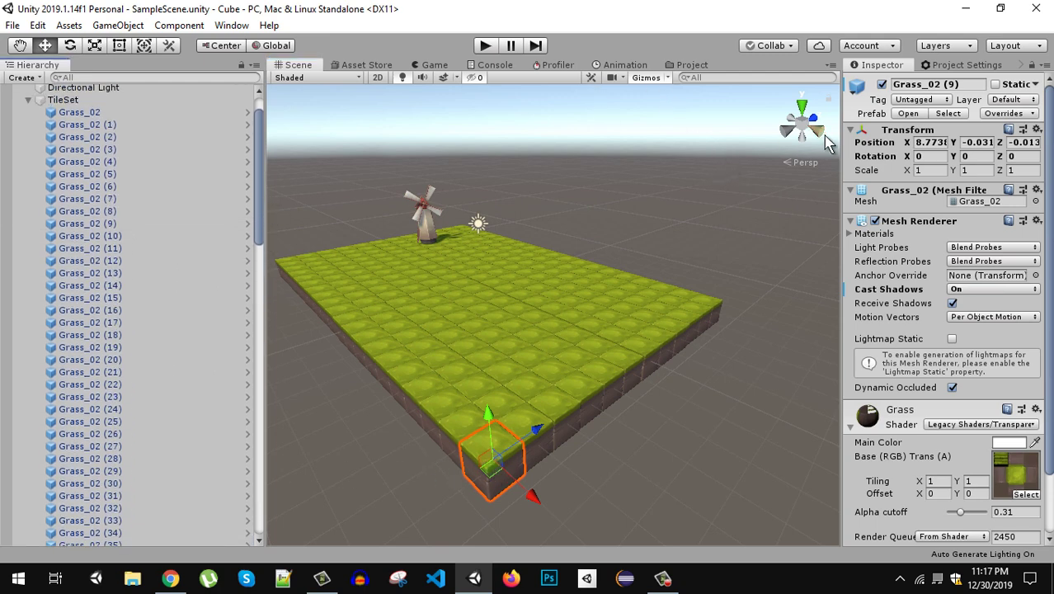
left_click(485, 46)
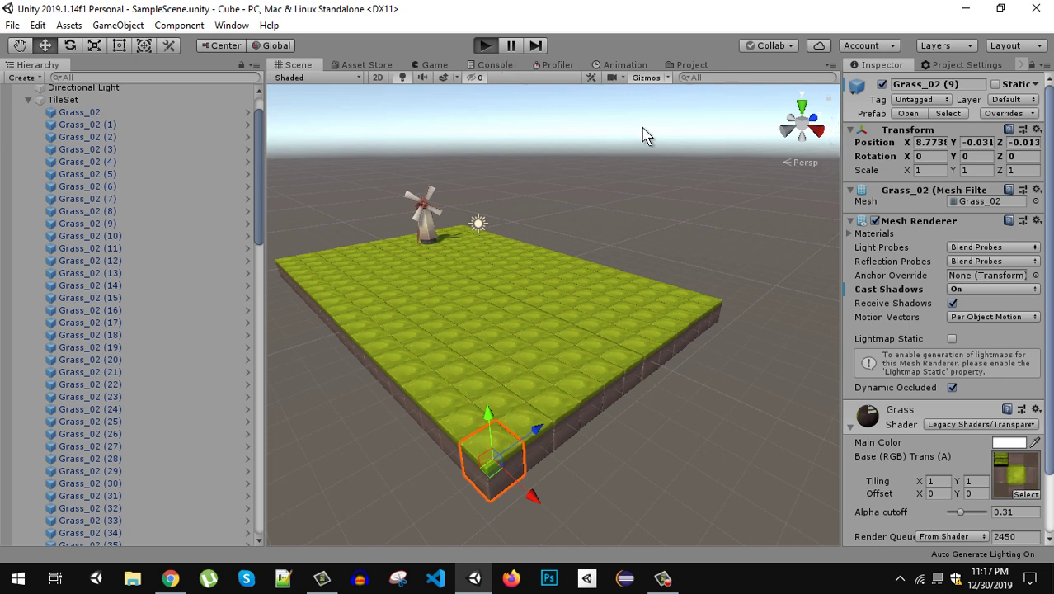
Run the scene and show the Game view's rendering Stats overlay
key("ctrl+p")
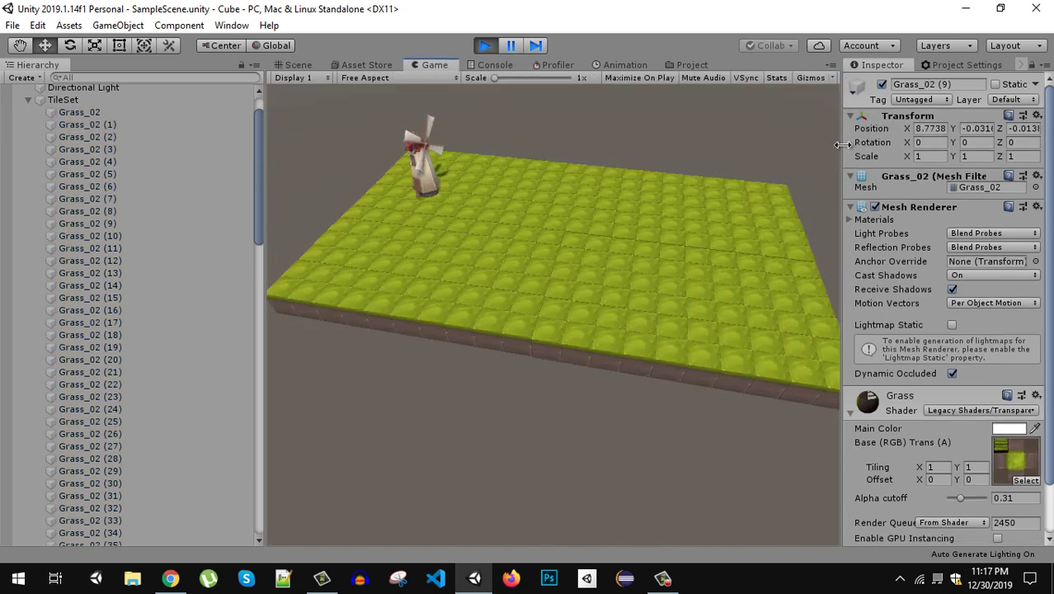
left_click_drag(842, 149, 755, 146)
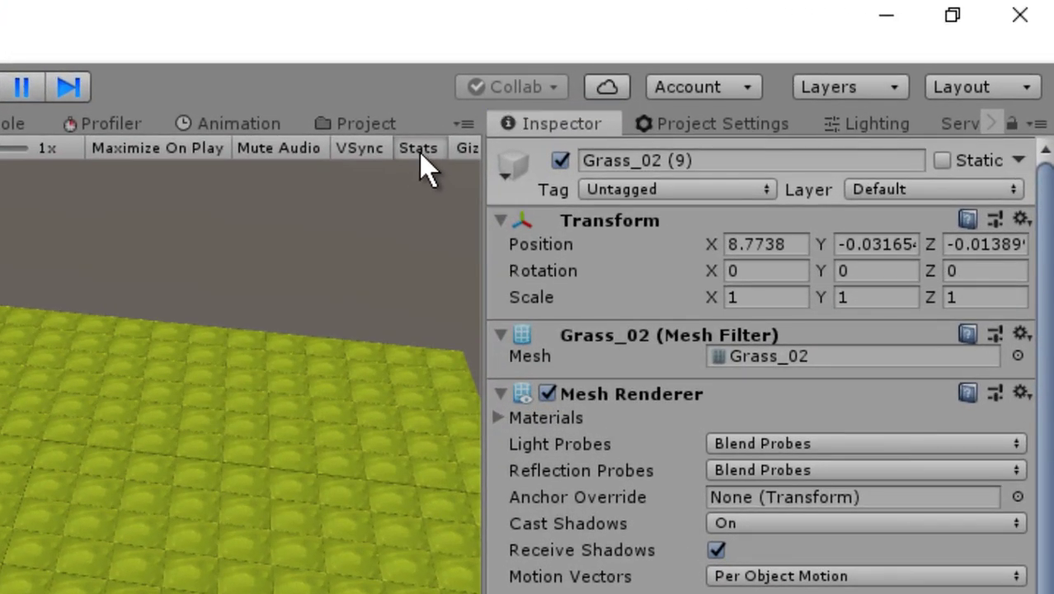
left_click(719, 78)
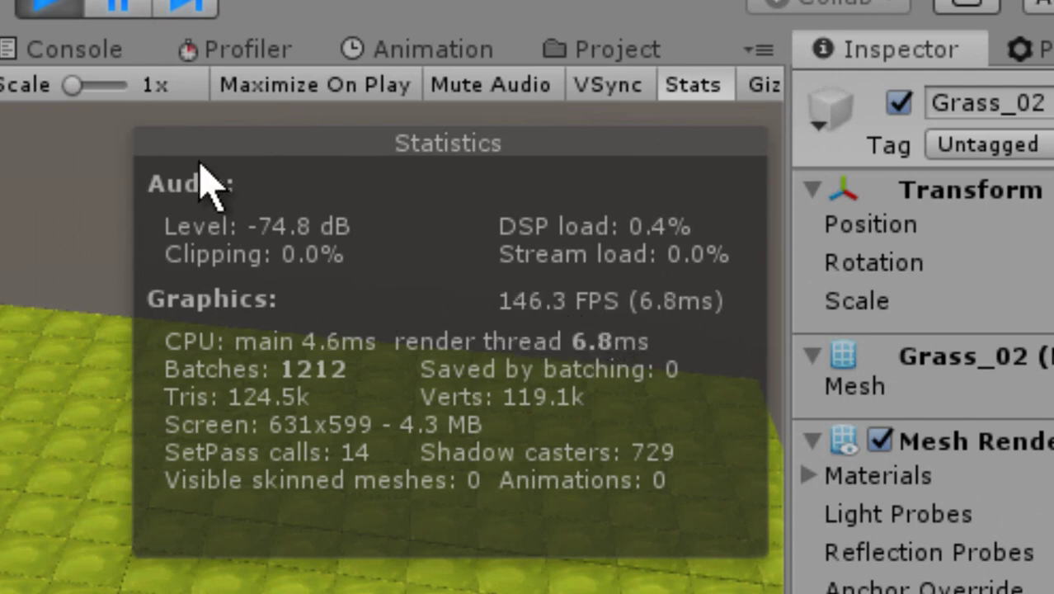
In the Profiler's Rendering panel, highlight Draw Calls and Total Batches of 1212, then return to Game view
left_click(235, 51)
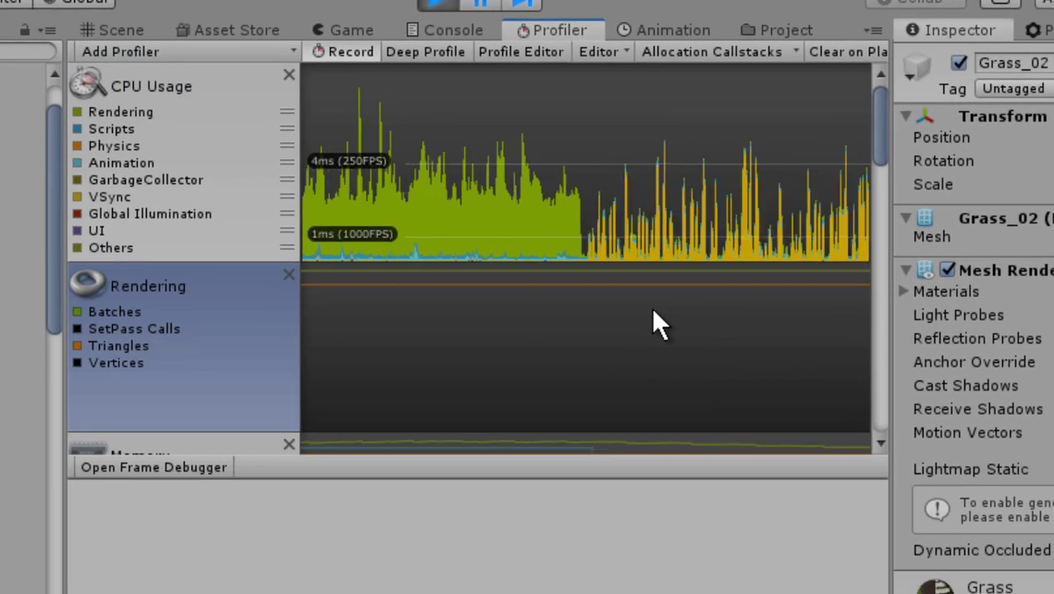
key("ctrl+1")
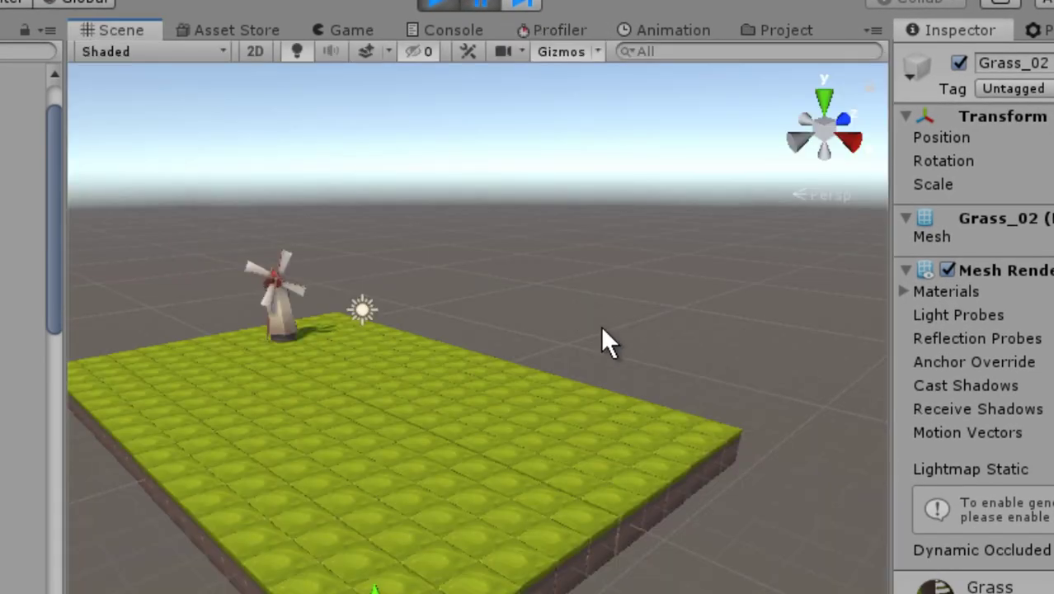
left_click(573, 31)
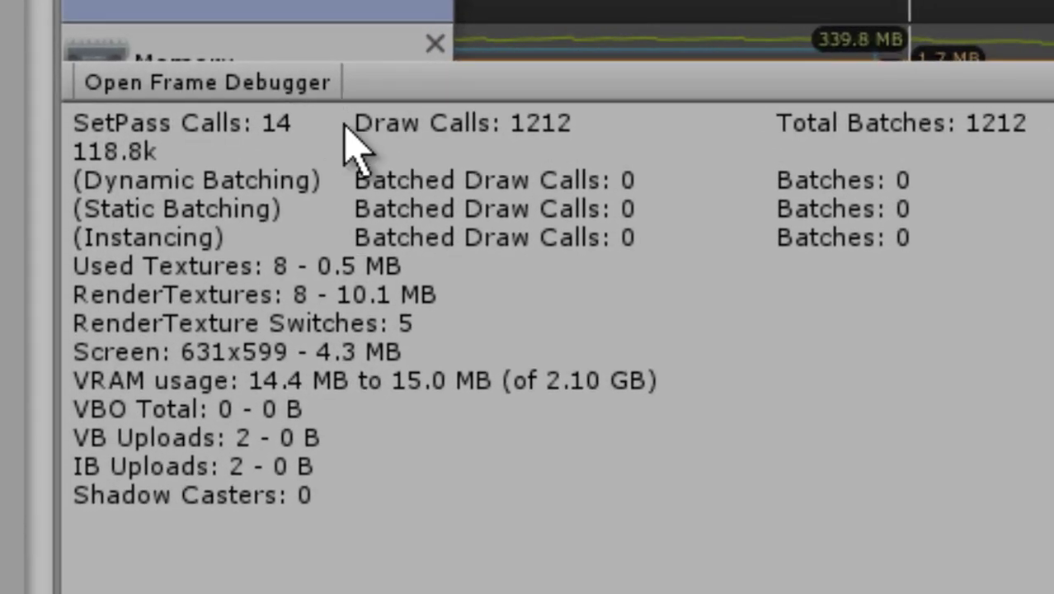
left_click_drag(246, 467, 448, 468)
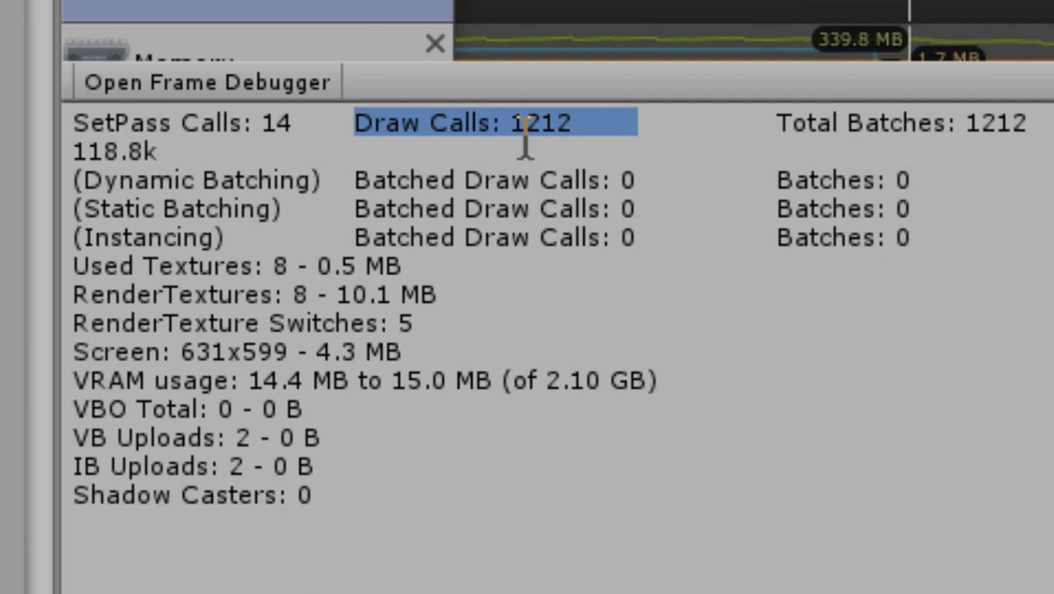
left_click_drag(775, 124, 1022, 126)
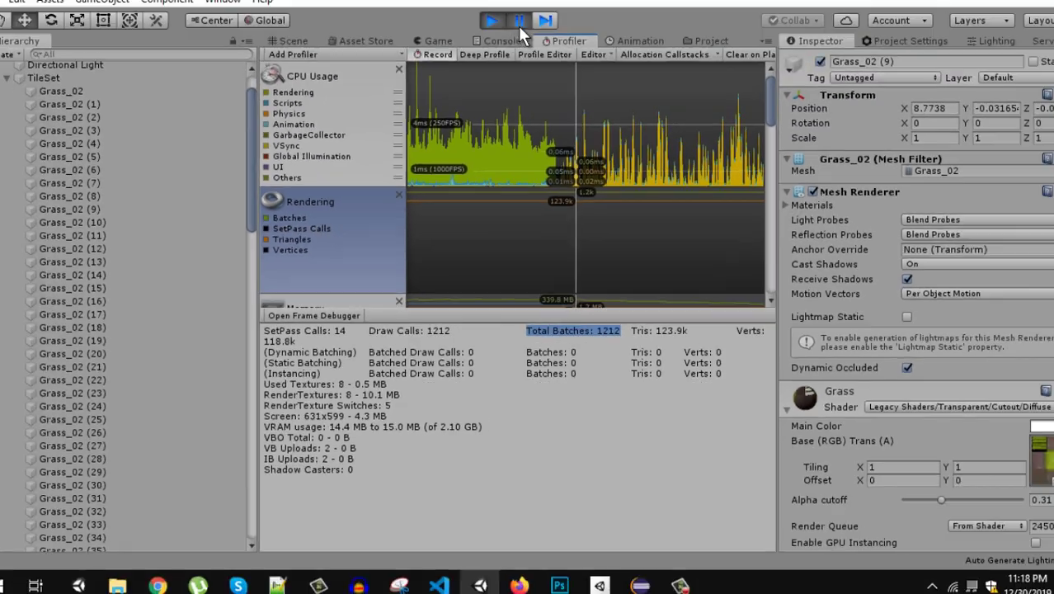
left_click(435, 65)
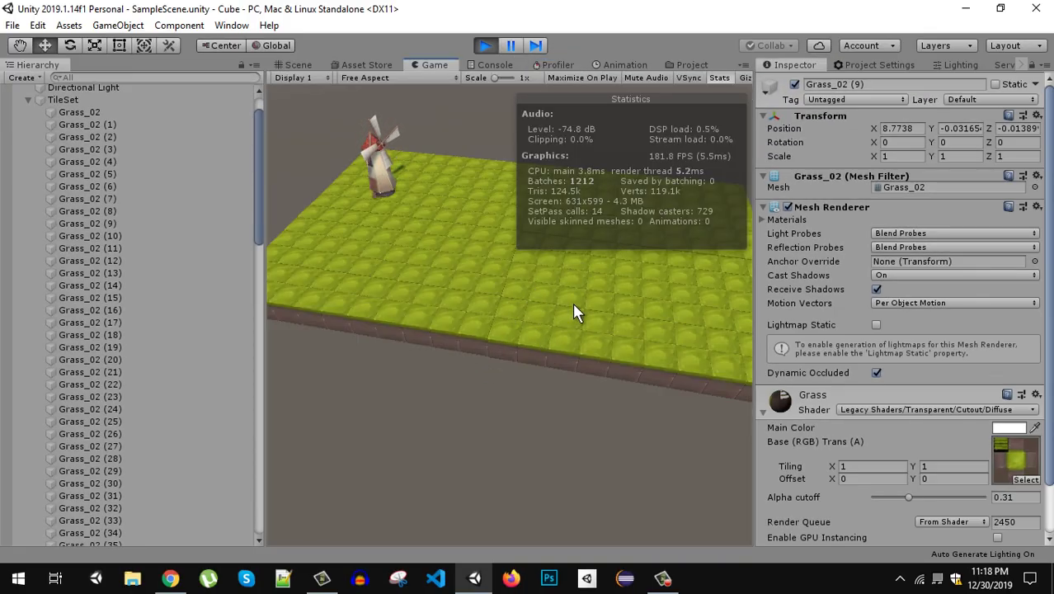
Hide Stats, stop play mode, and collapse the TileSet's list of grass tiles
left_click(719, 78)
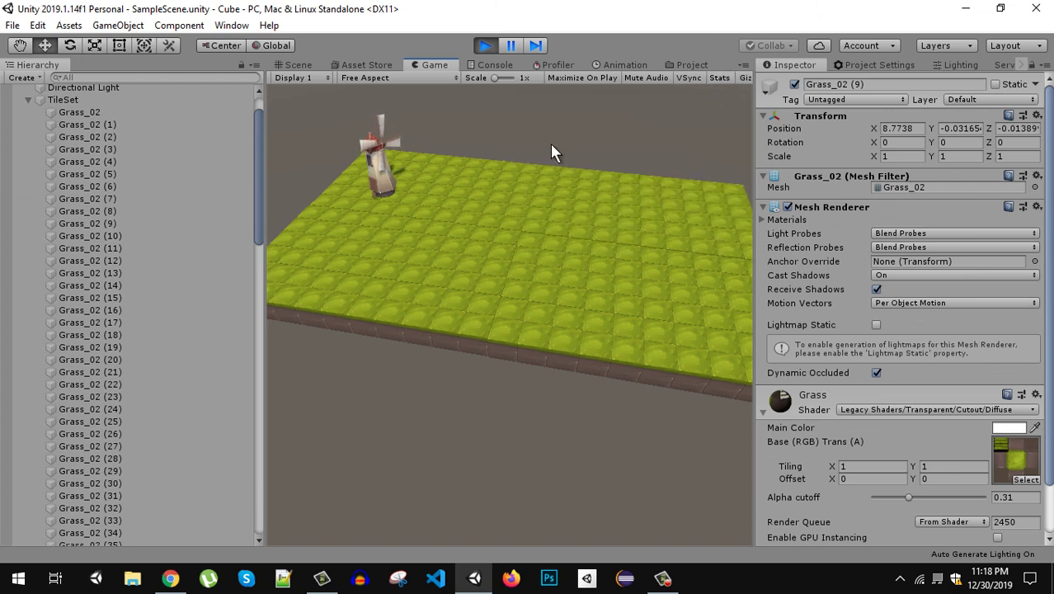
left_click(486, 46)
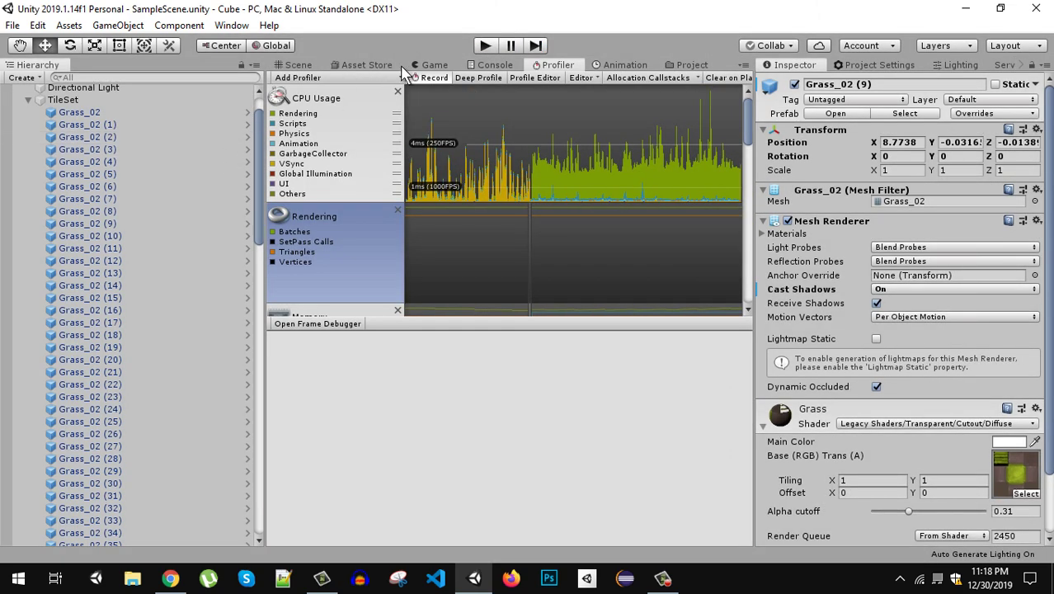
left_click(434, 66)
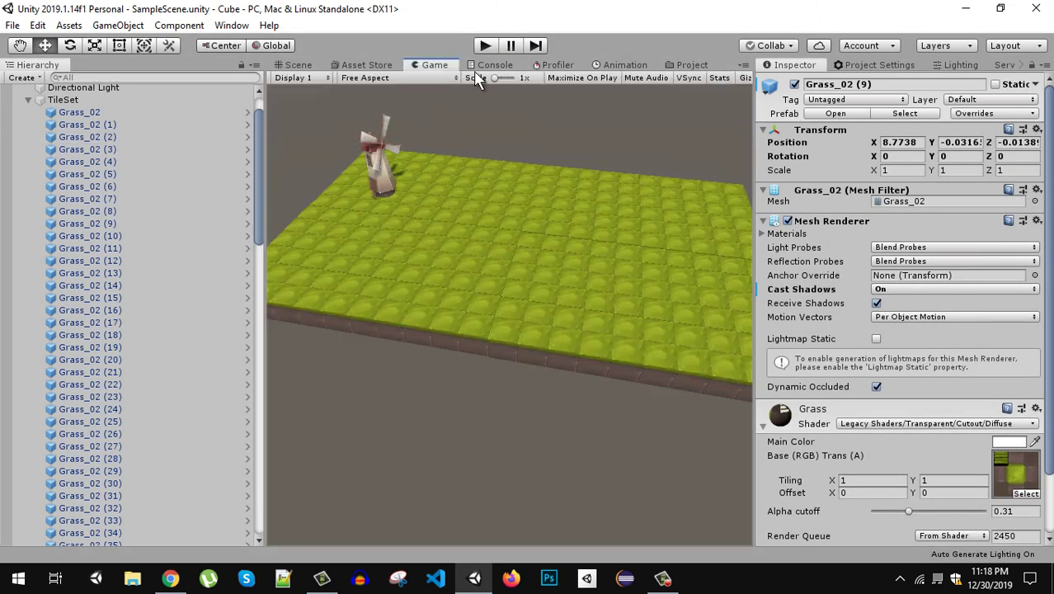
left_click(87, 113)
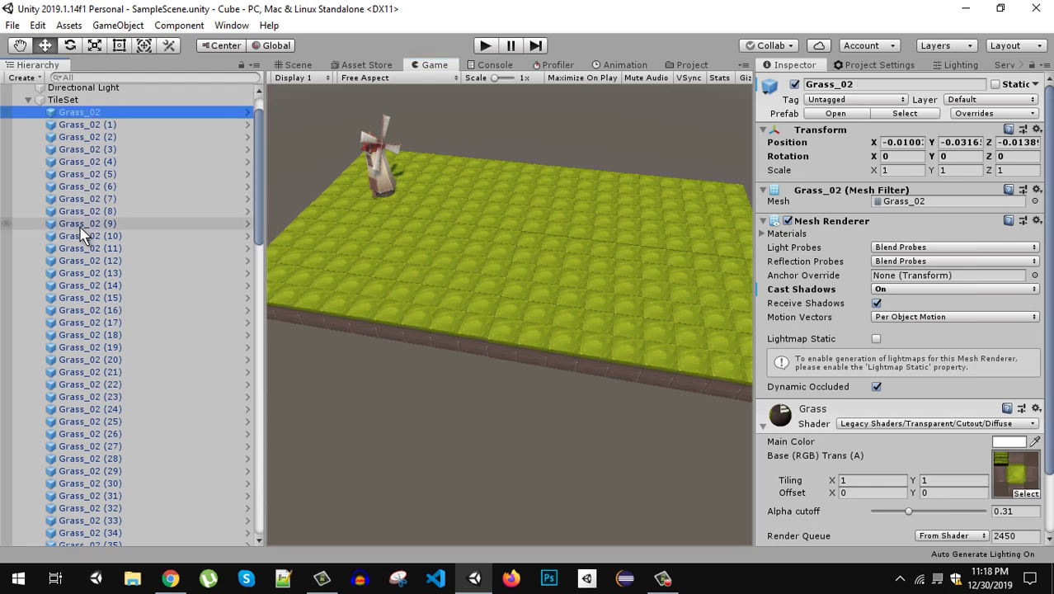
left_click(28, 100)
Mark the TileSet Batching Static and apply the flag to all its child tiles
left_click(59, 142)
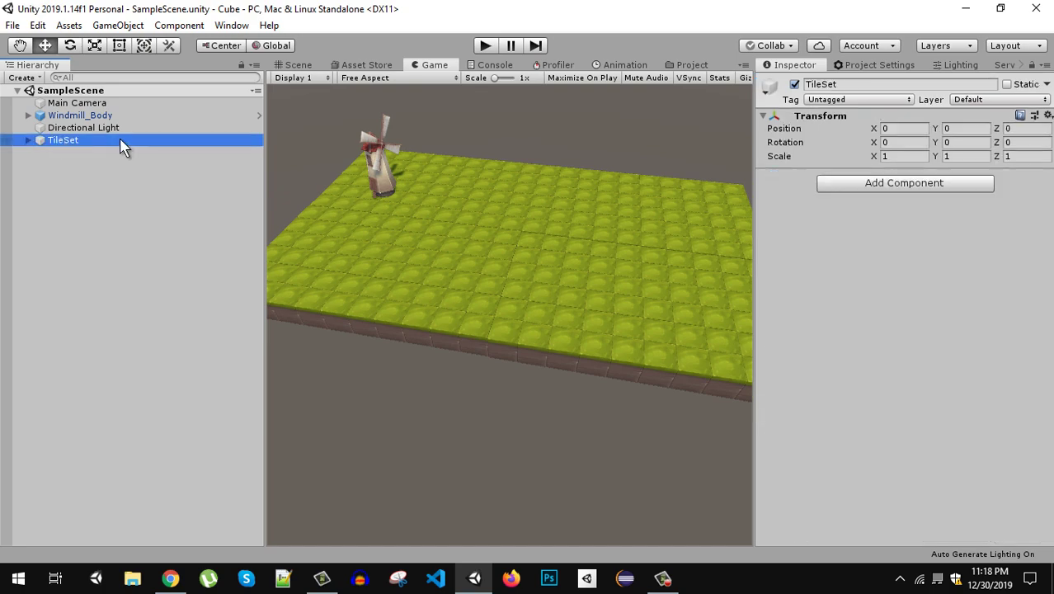
left_click(794, 84)
left_click(794, 84)
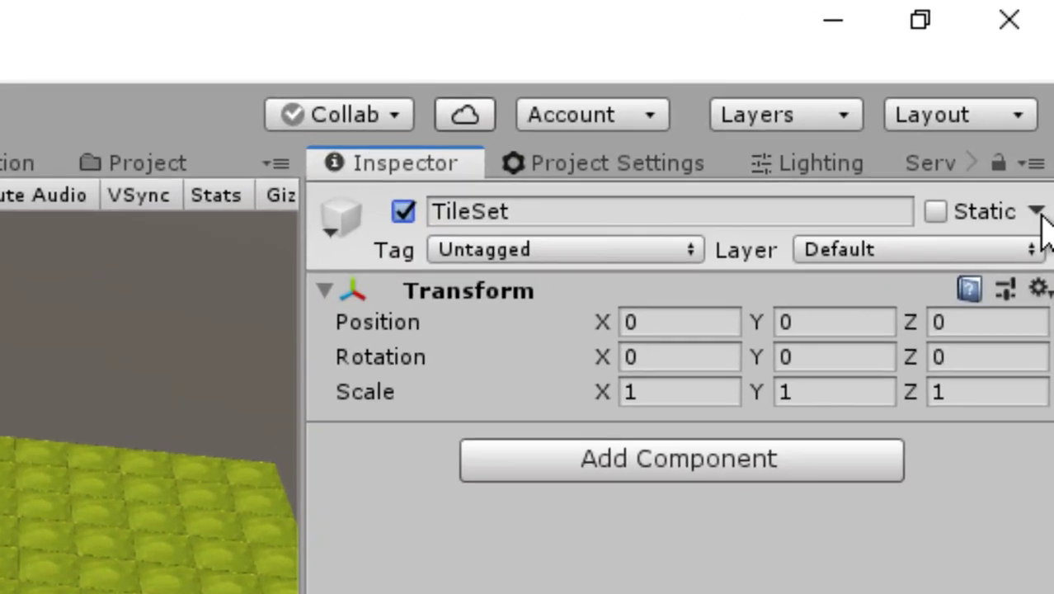
left_click(1045, 84)
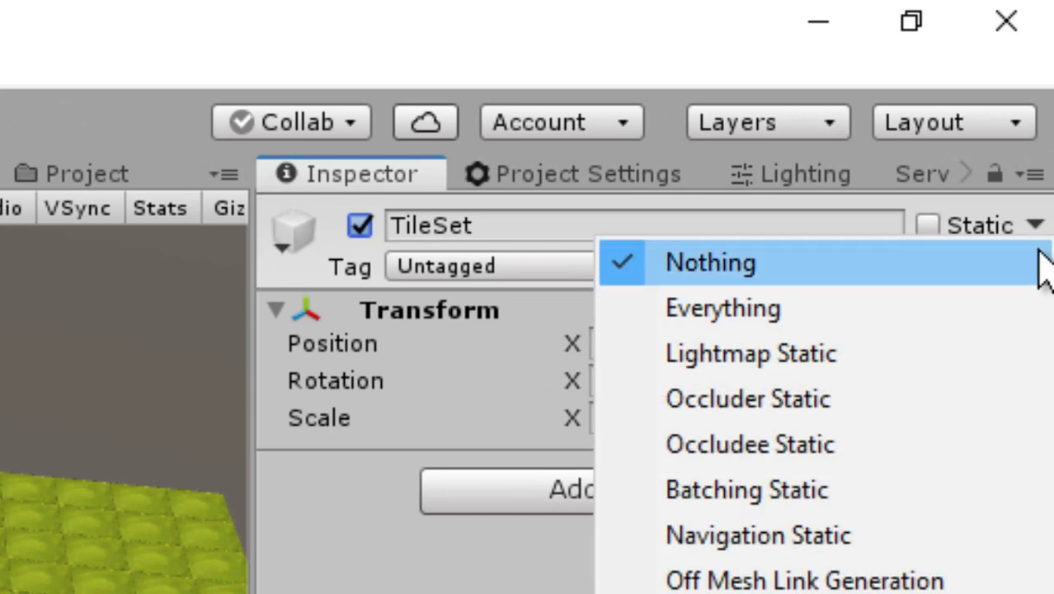
left_click(765, 490)
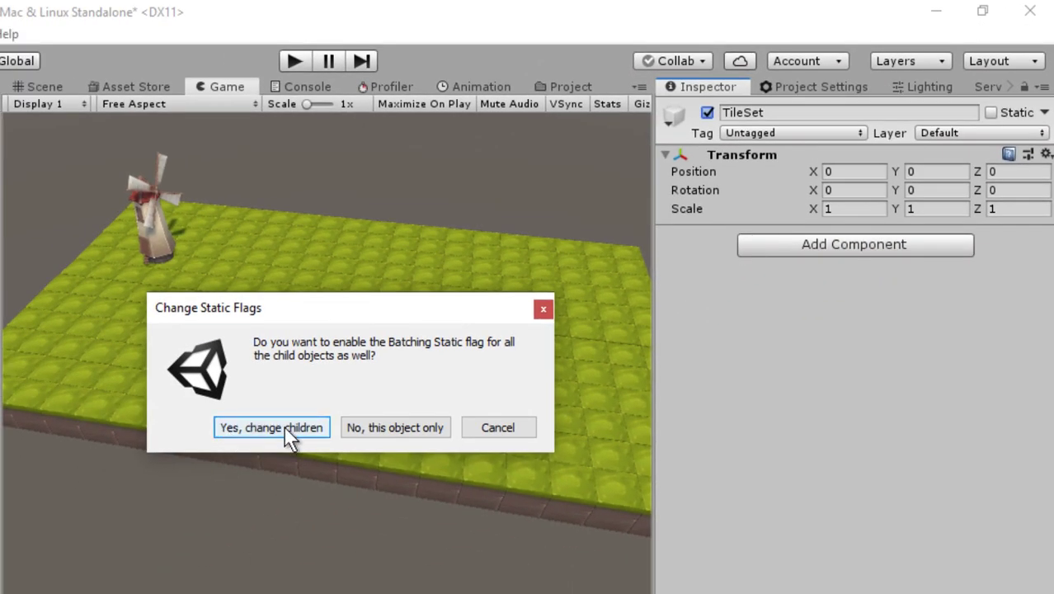
left_click(272, 427)
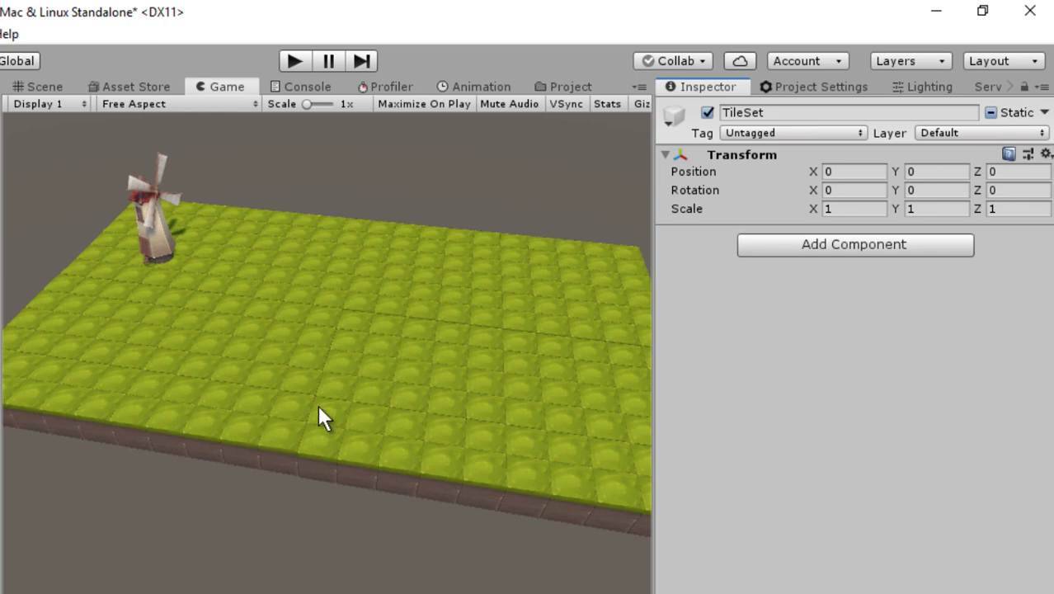
Replay the scene and check Stats and Profiler: 19 batches, 1193 saved by batching
left_click(295, 62)
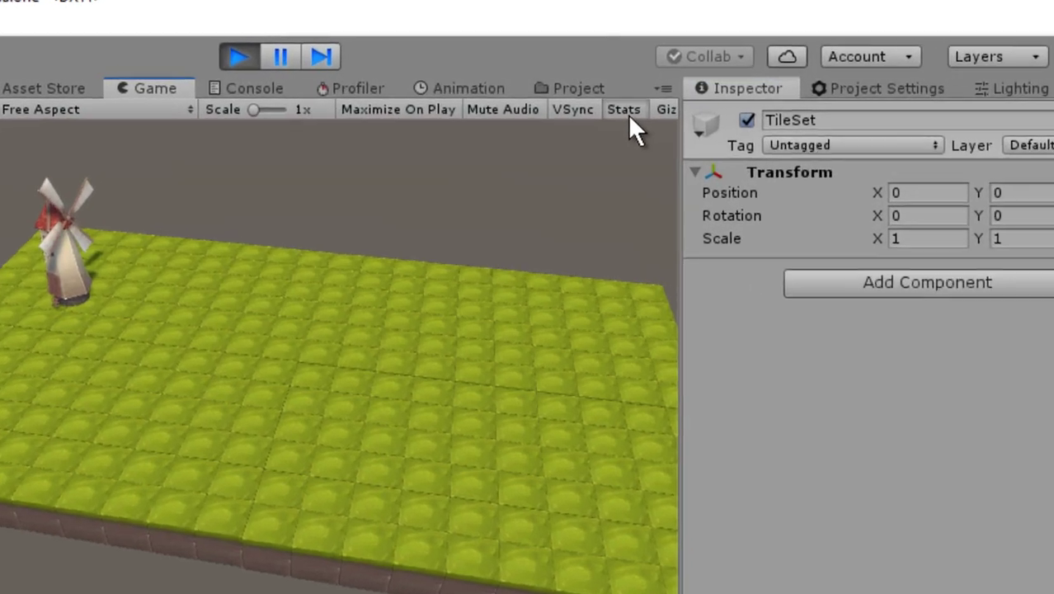
left_click(629, 117)
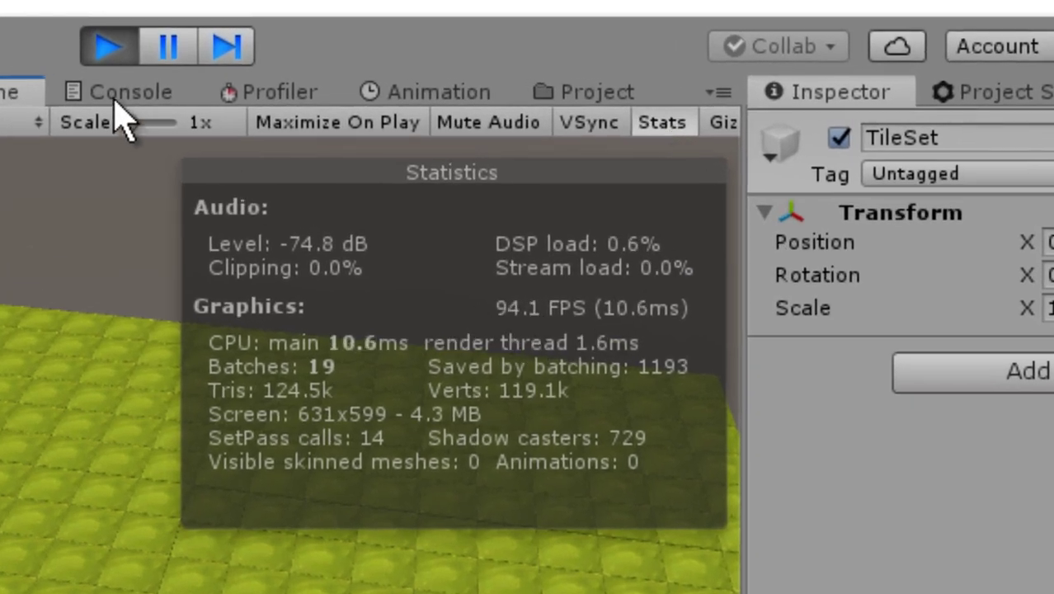
left_click(281, 95)
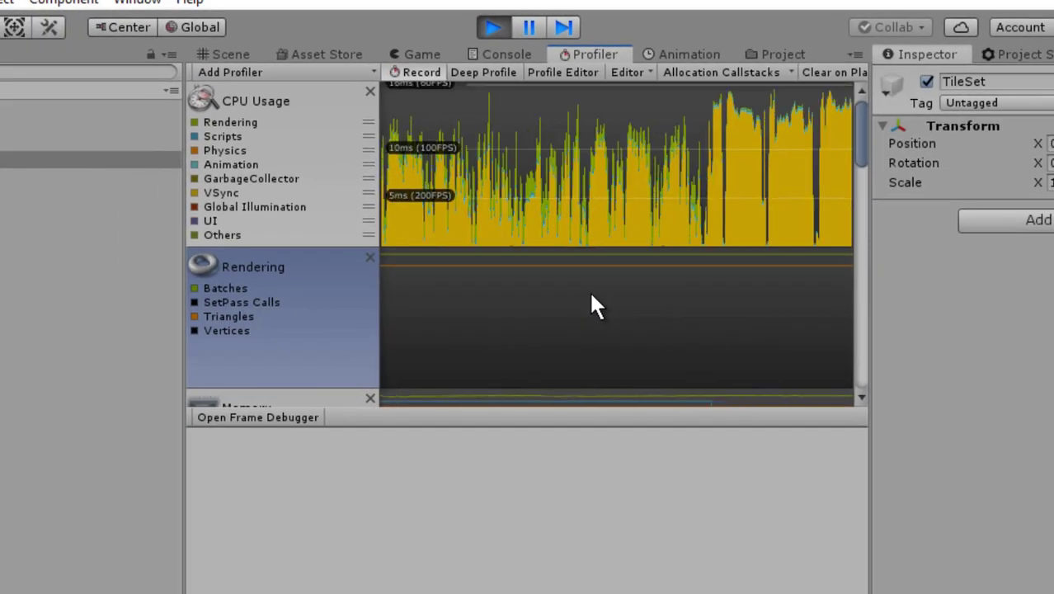
key("ctrl+2")
left_click(577, 54)
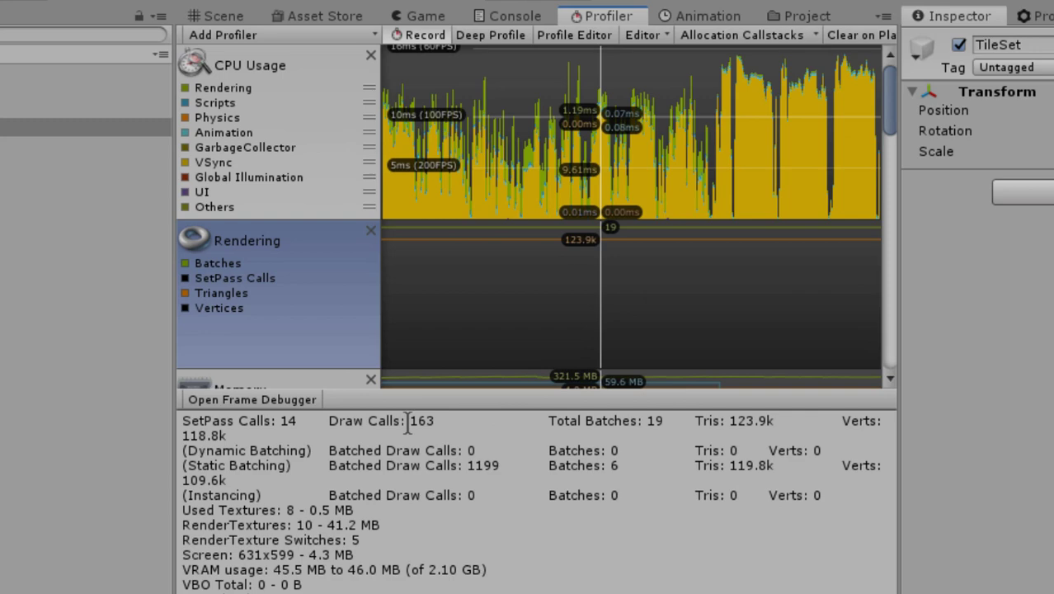
left_click_drag(407, 437, 463, 441)
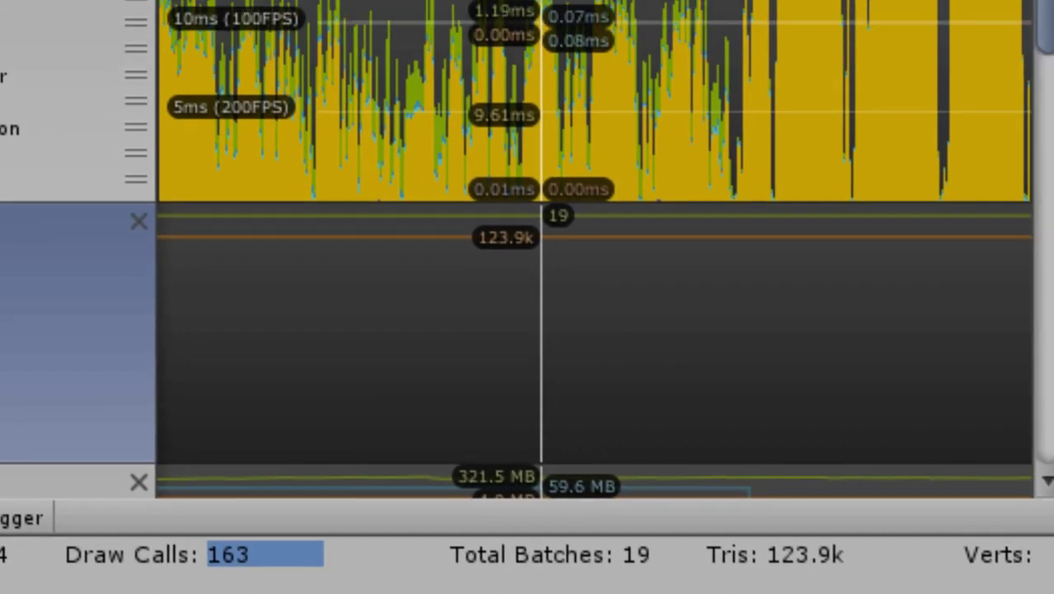
key("ctrl+2")
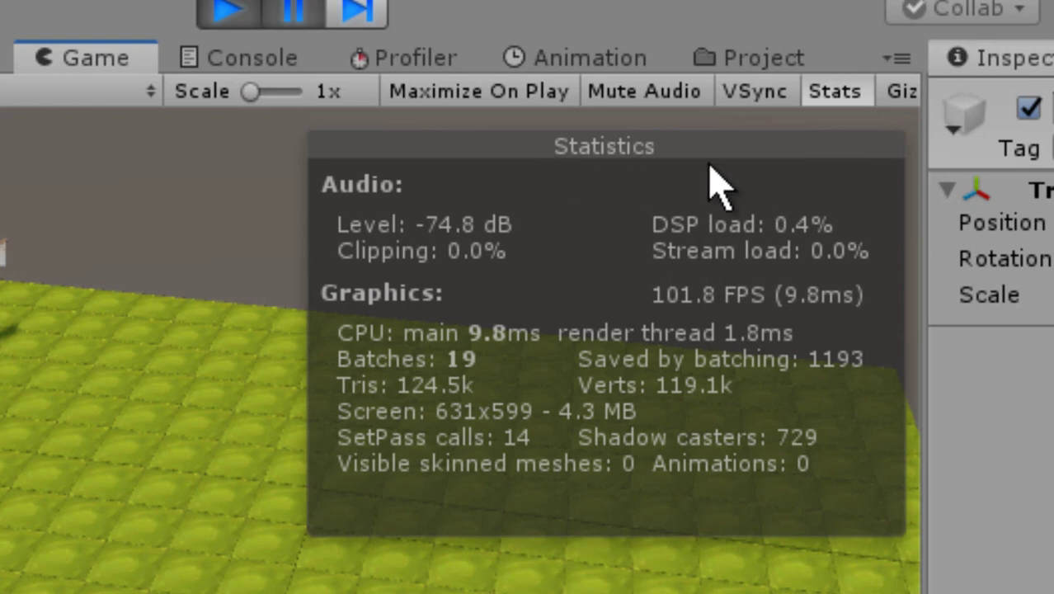